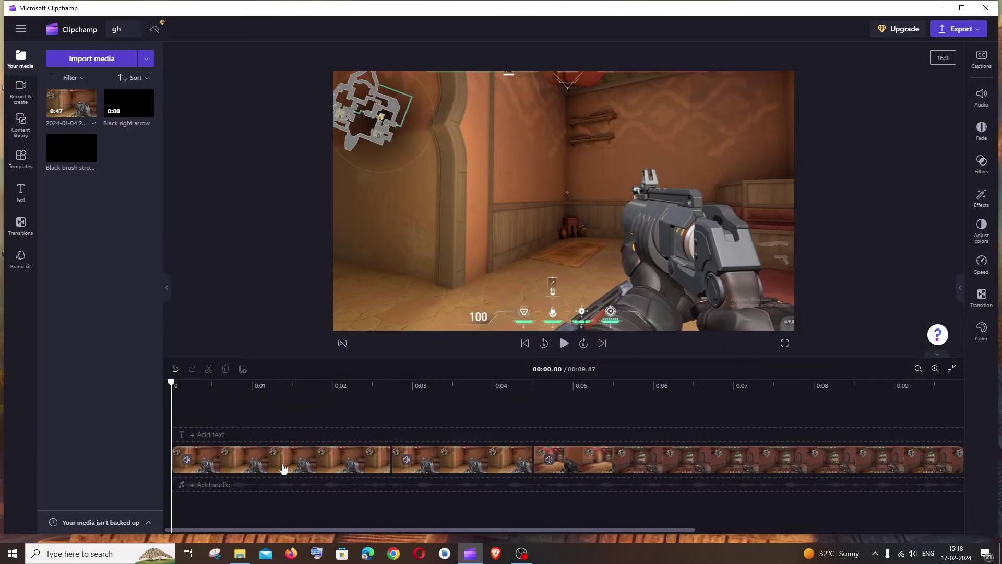
Select the first gameplay clip on the timeline after trying the middle one
click(451, 467)
click(328, 464)
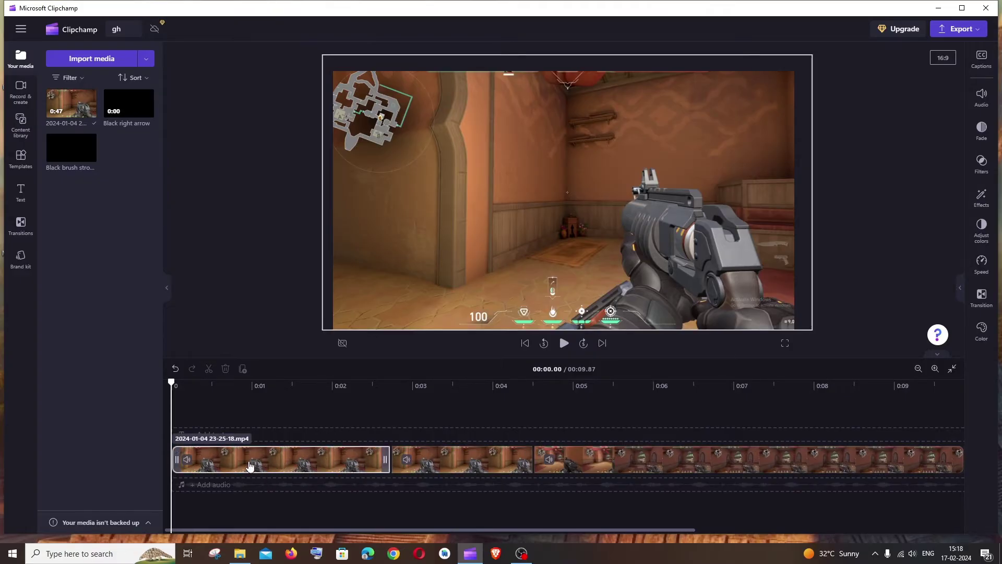
click(391, 462)
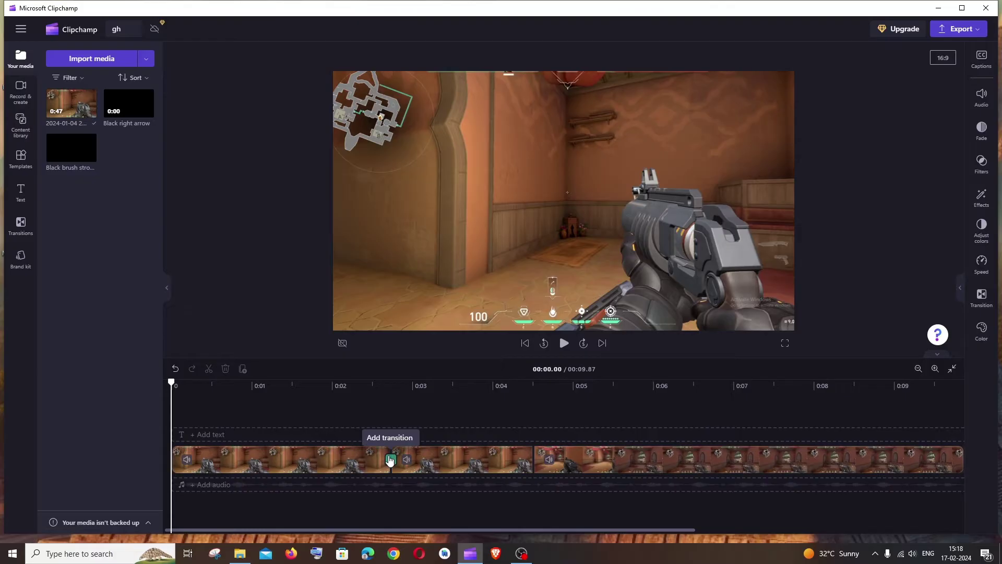
click(275, 456)
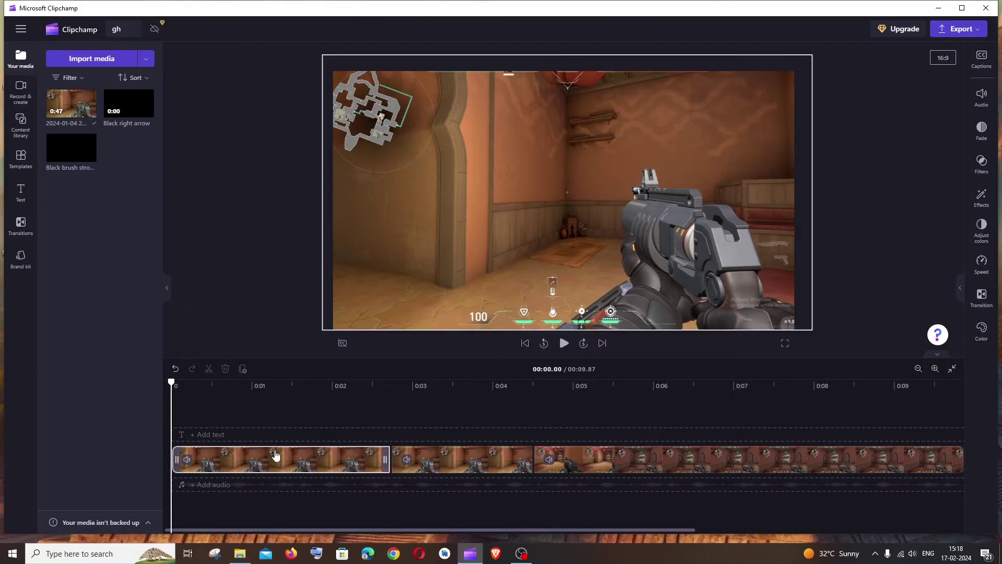
click(250, 461)
Duplicate the first clip onto a track above, align it with the original, and return the playhead to the start
right_click(250, 461)
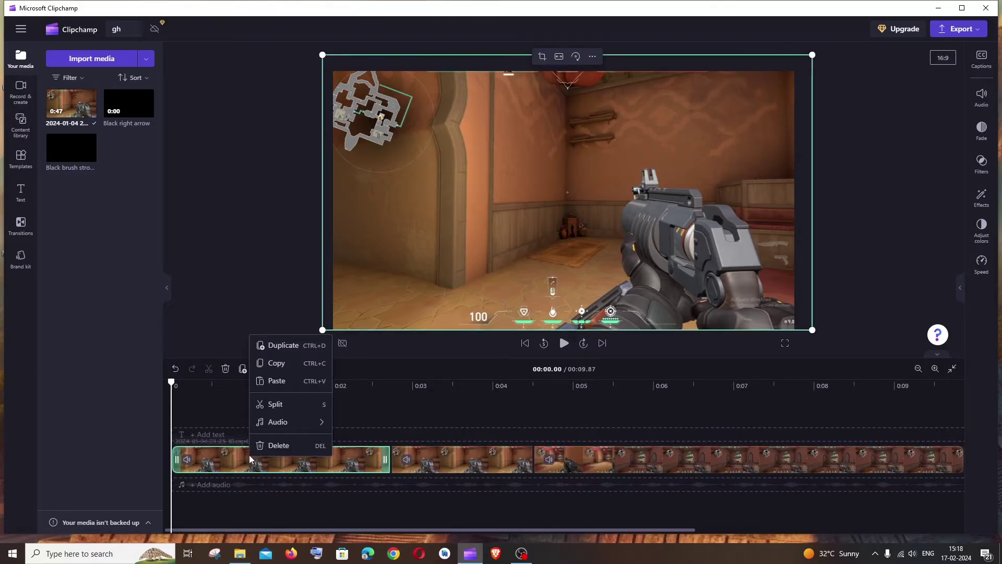
click(281, 345)
drag(505, 443, 275, 441)
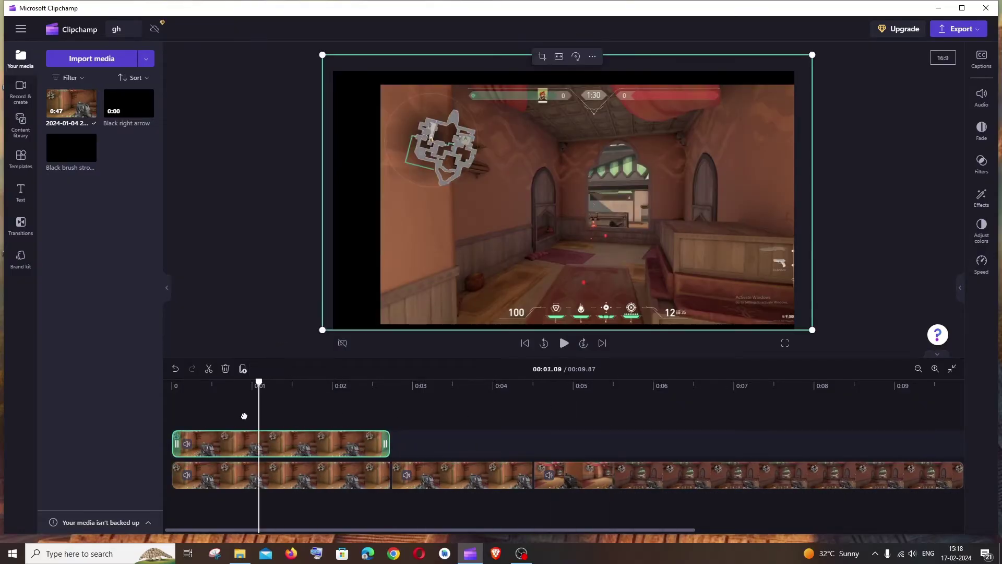
drag(610, 414, 174, 415)
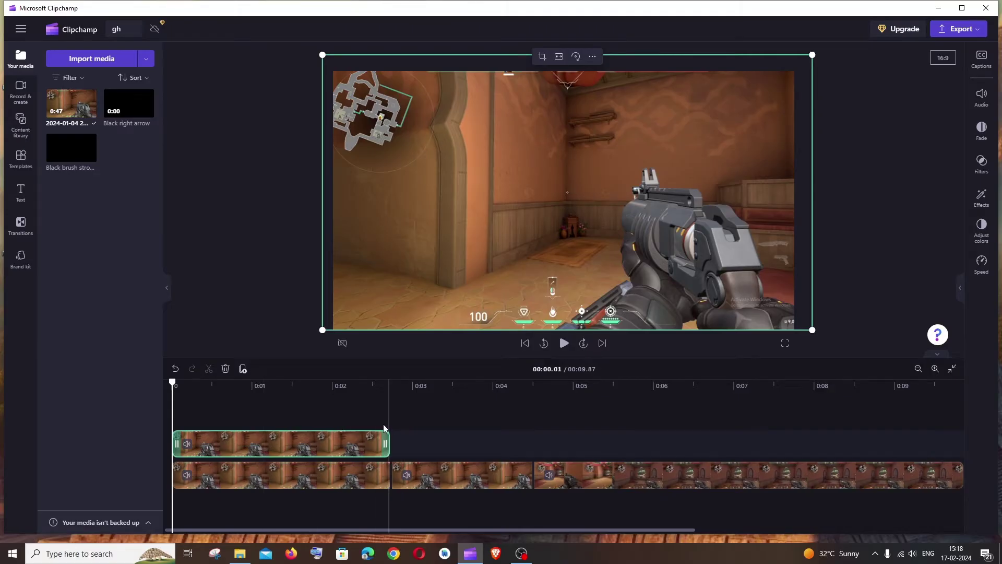
Select the duplicated clip on the upper track with the playhead near 1.4 seconds
click(286, 409)
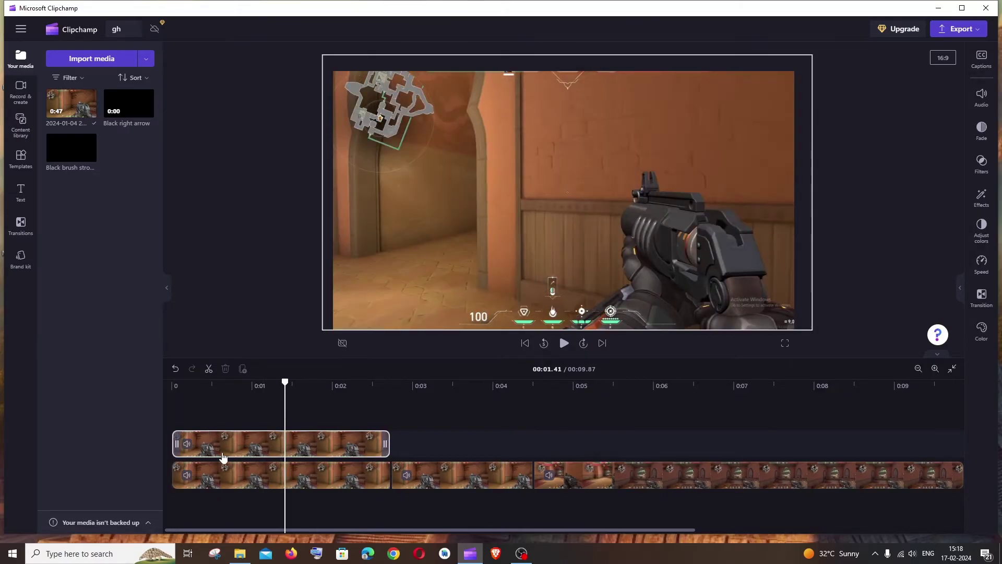
click(239, 472)
click(258, 454)
click(244, 479)
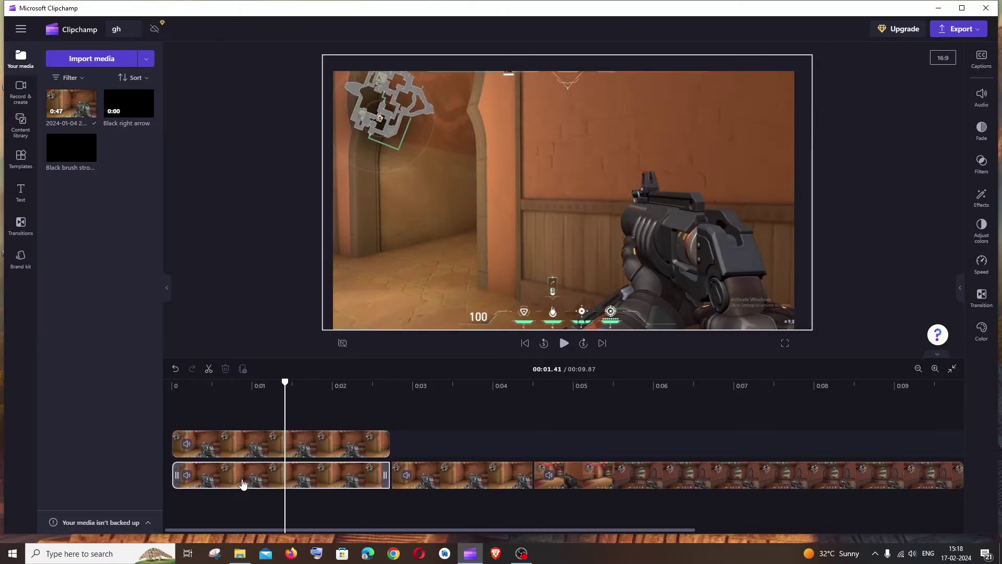
click(244, 447)
click(223, 405)
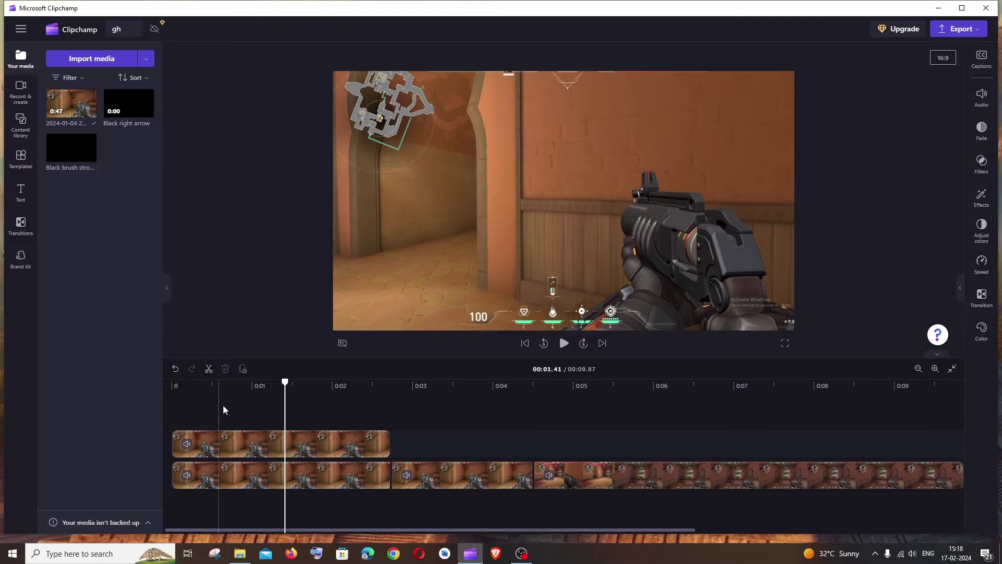
click(243, 448)
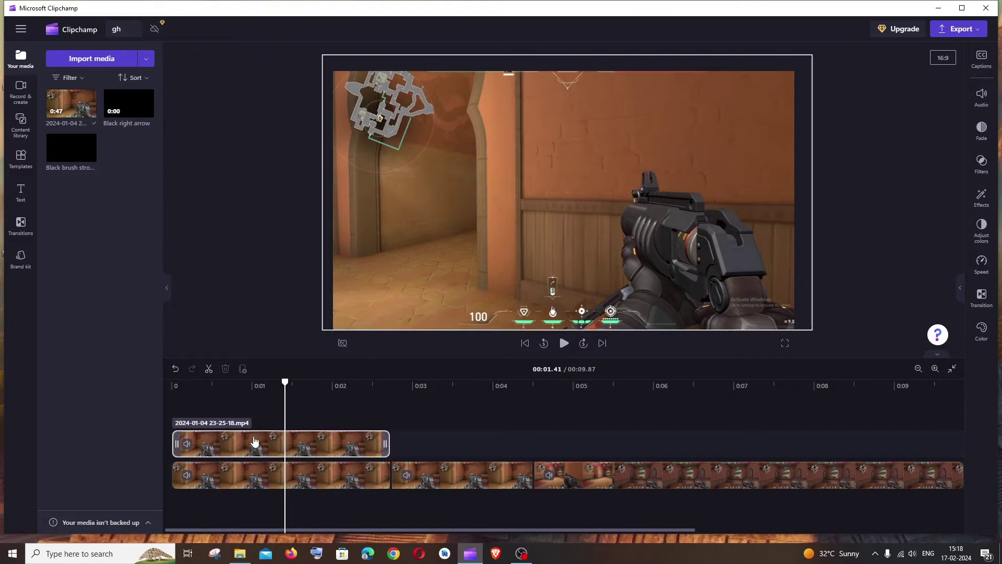
click(250, 444)
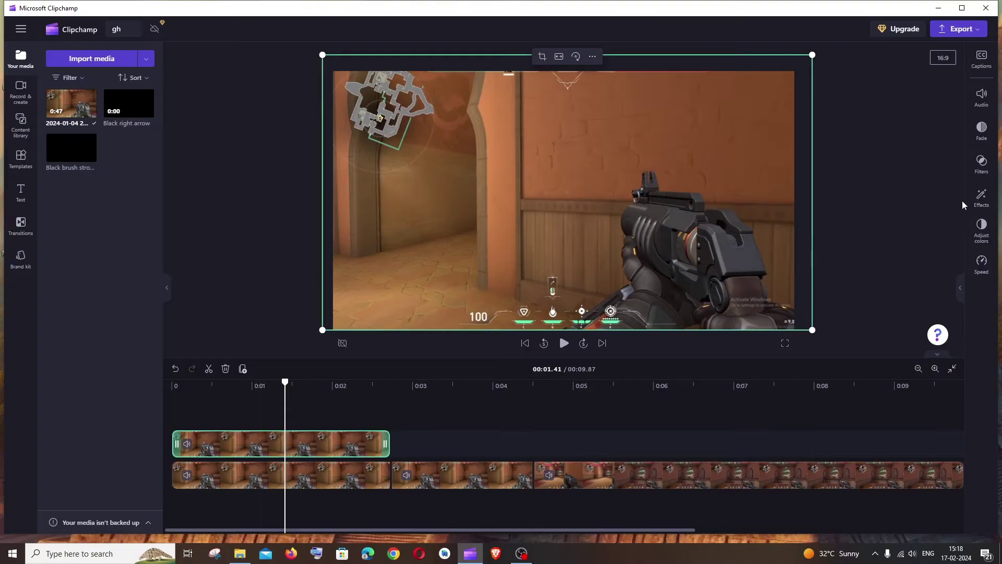
Apply the Blur effect to the top clip from the Effects list
click(982, 198)
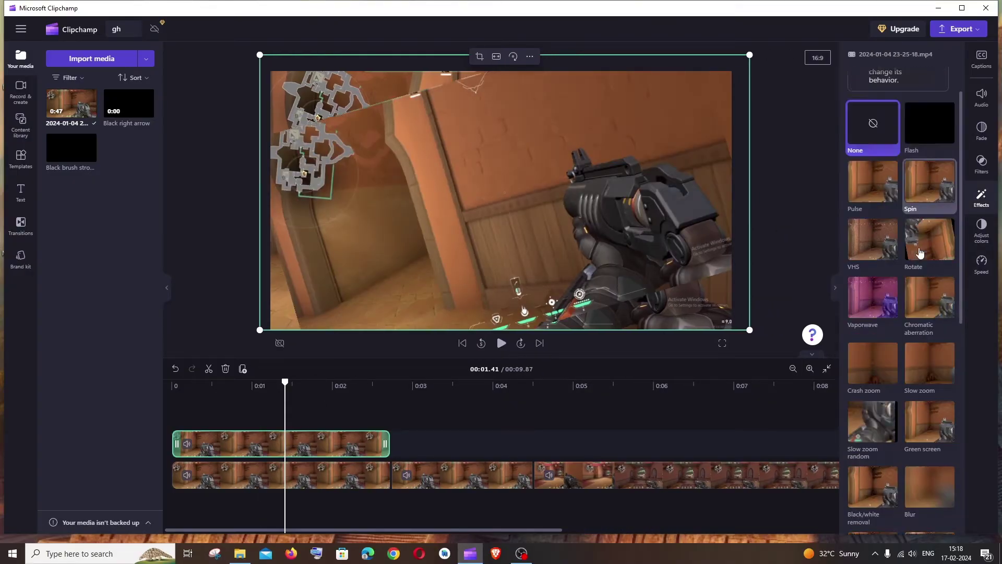
scroll(922, 228, down, 3)
scroll(922, 253, down, 3)
scroll(930, 212, up, 1)
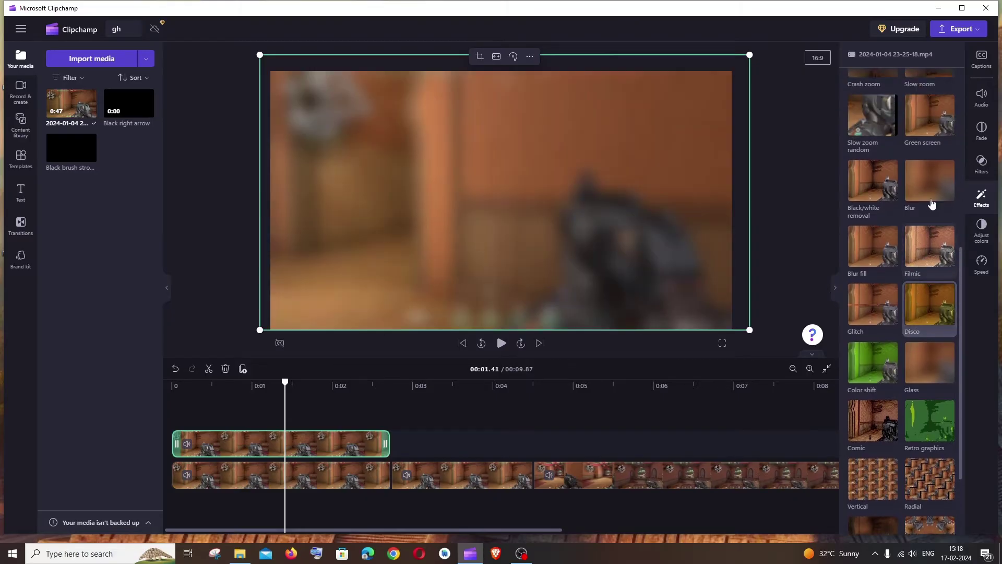
click(933, 182)
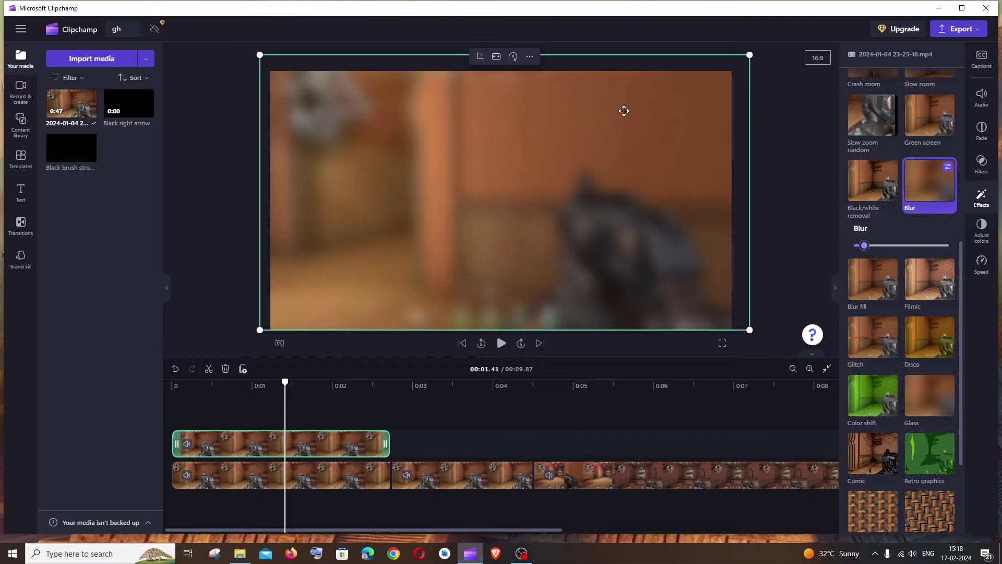
Crop the blurred top clip inward from the top-left and right so only the lower-right gun area stays blurred
click(481, 59)
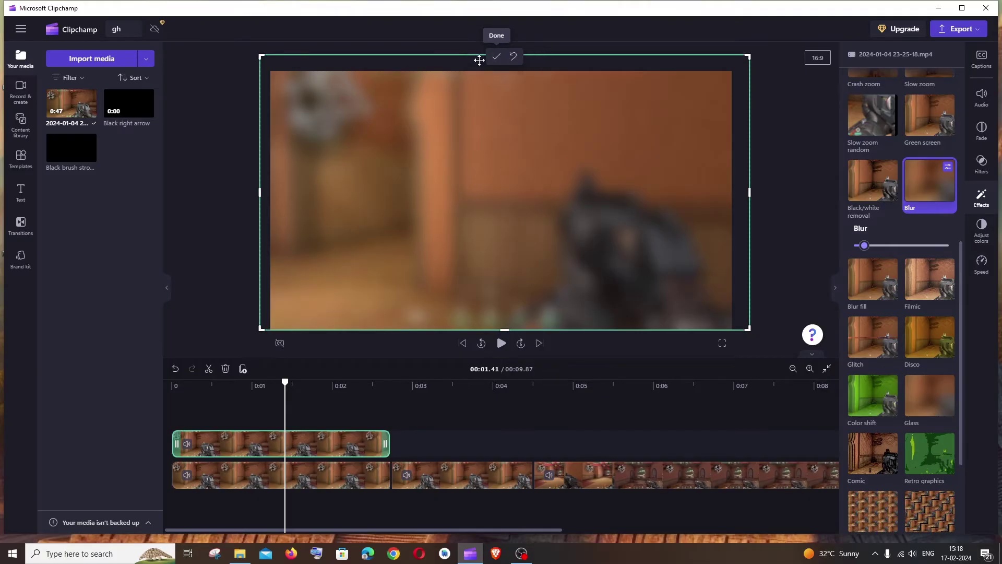
drag(261, 57, 492, 156)
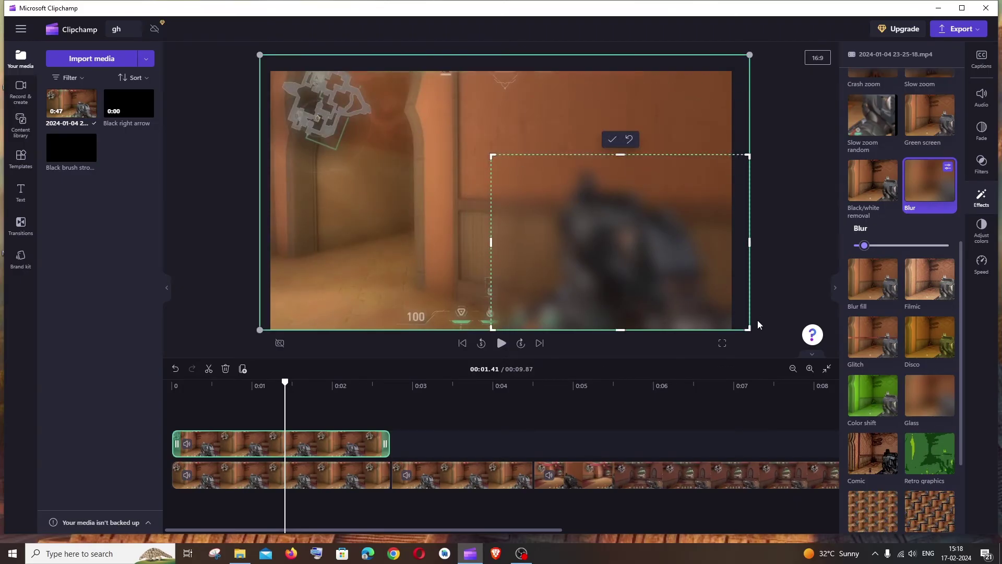
mouse_move(747, 329)
mouse_down()
mouse_move(731, 326)
mouse_move(742, 324)
mouse_up()
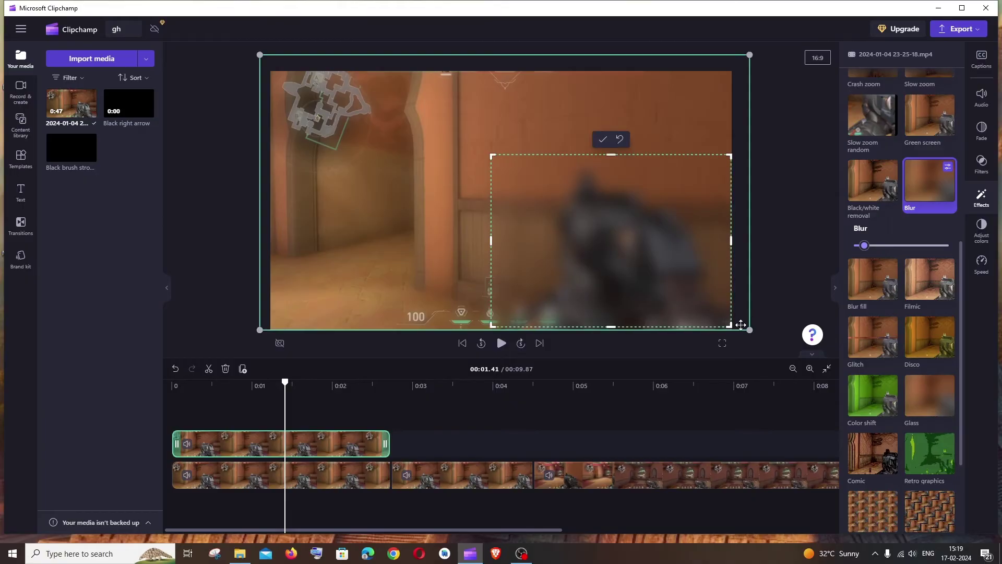
click(602, 141)
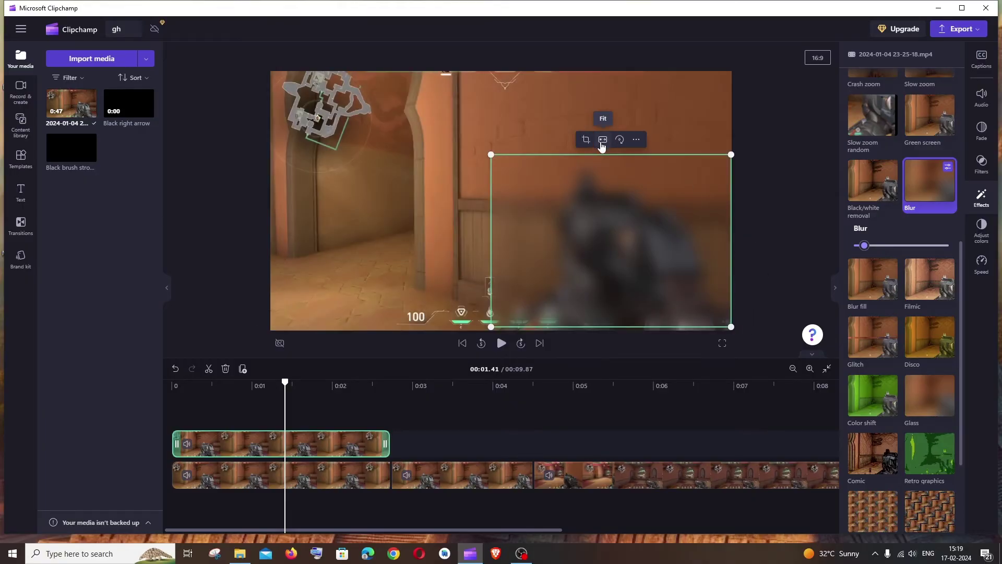
click(746, 190)
mouse_move(285, 383)
mouse_down()
mouse_move(283, 406)
mouse_move(165, 407)
mouse_up()
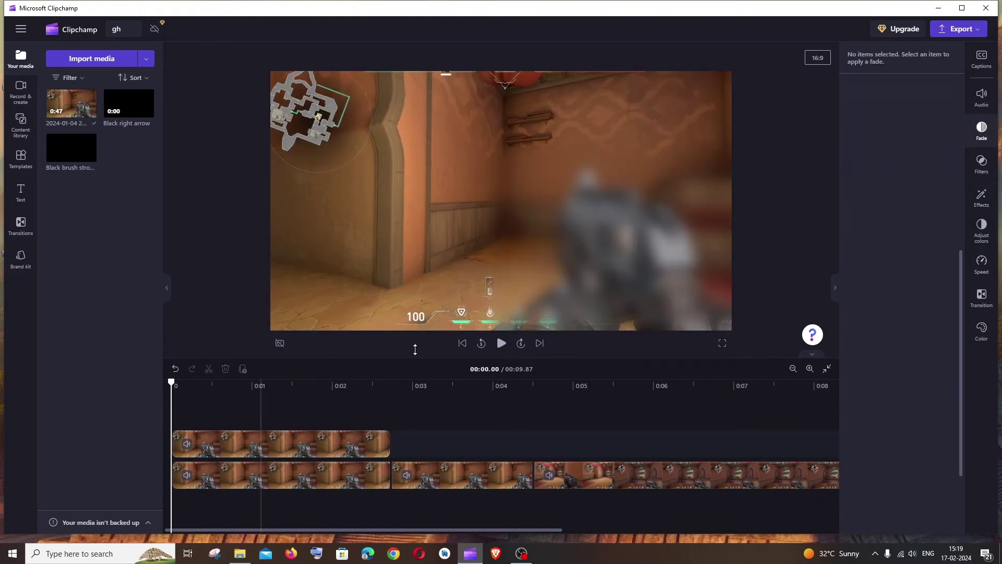
click(502, 343)
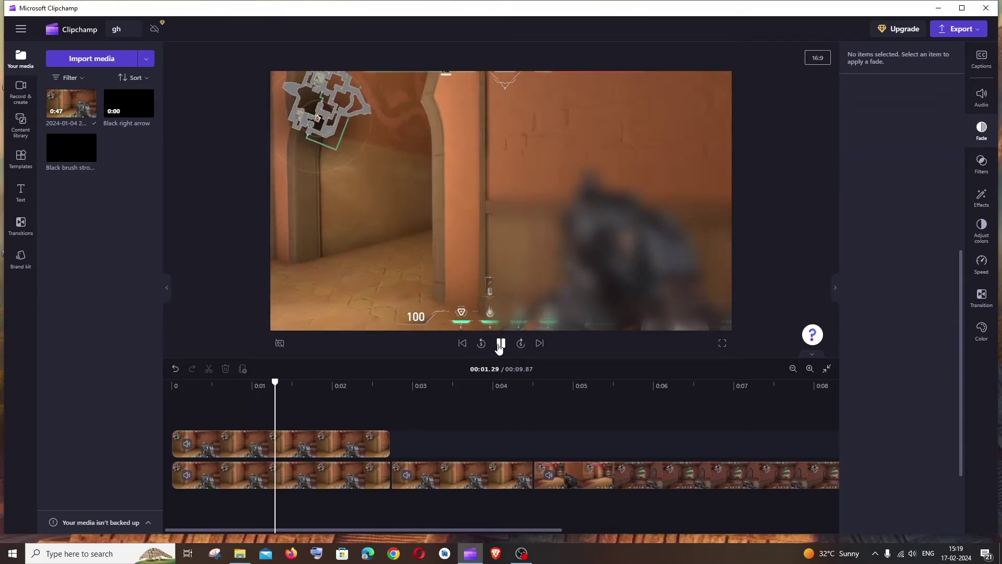
click(470, 180)
click(652, 168)
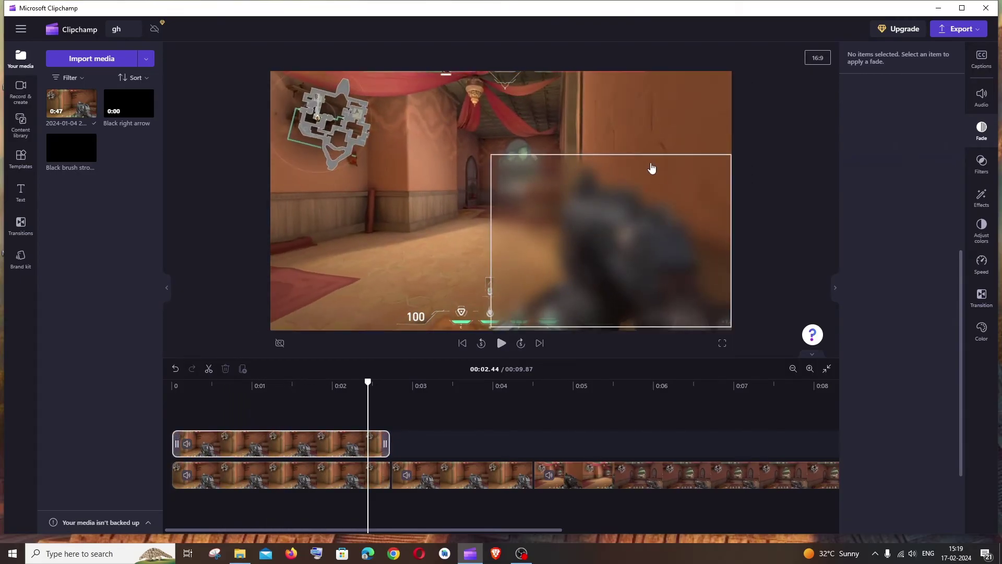
click(502, 343)
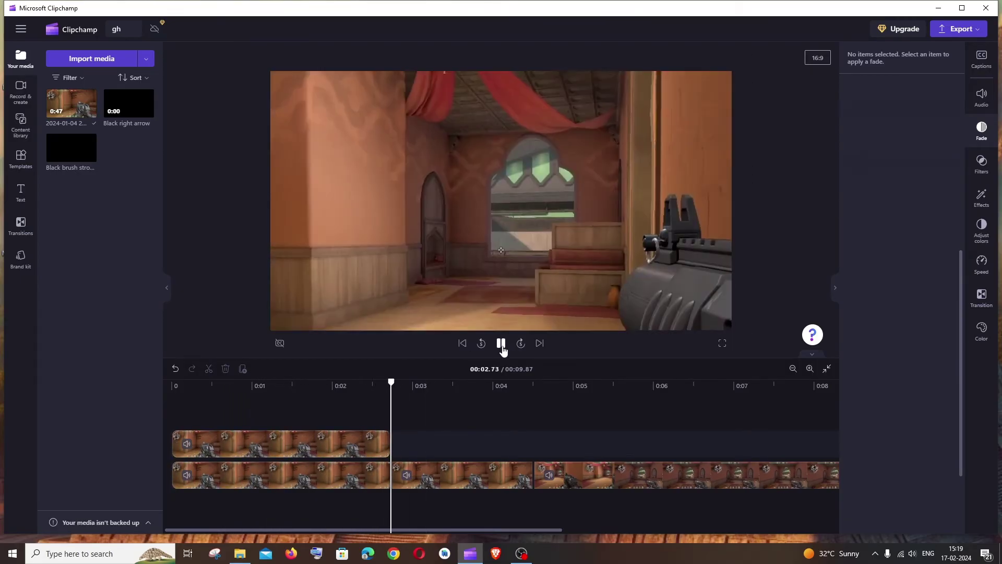
click(501, 344)
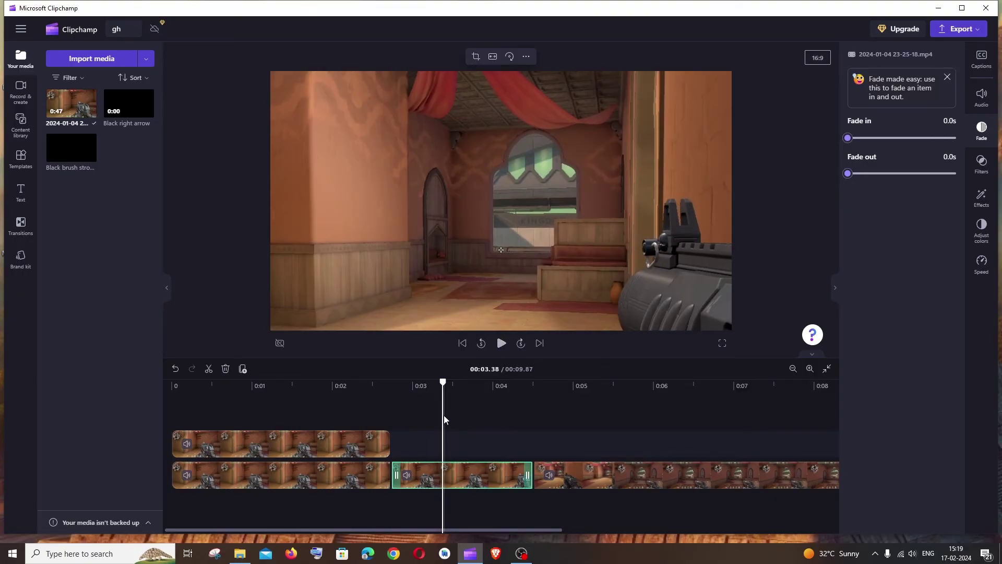
click(360, 442)
Trim the overlay clip's right edge shorter and crop it to a small box around the gun
drag(386, 443, 298, 443)
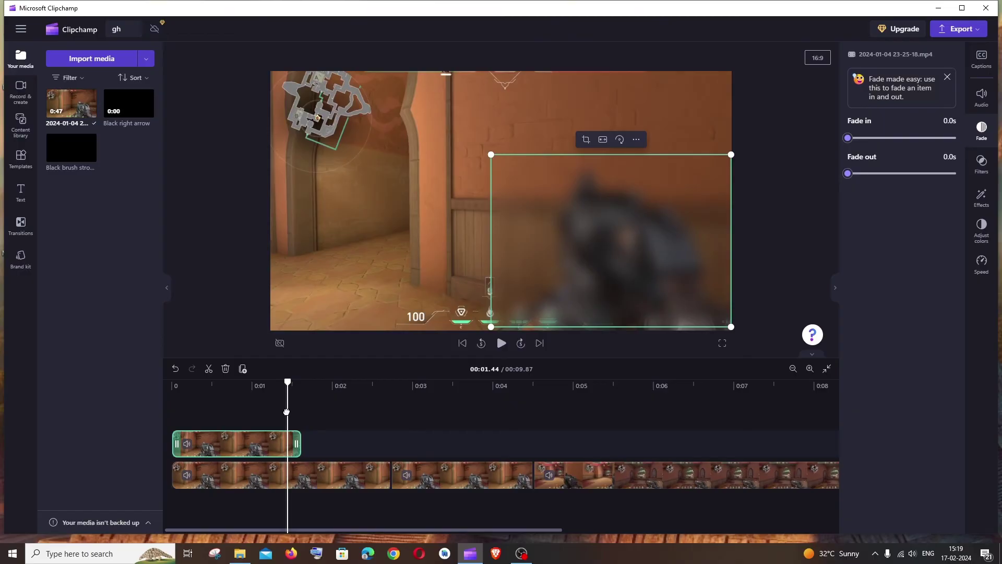
click(812, 196)
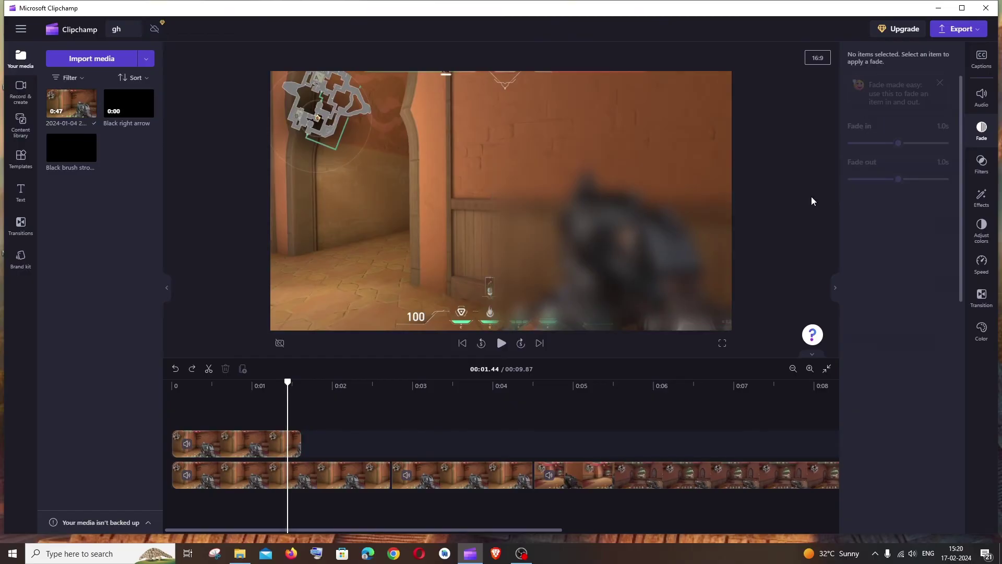
click(595, 236)
click(580, 141)
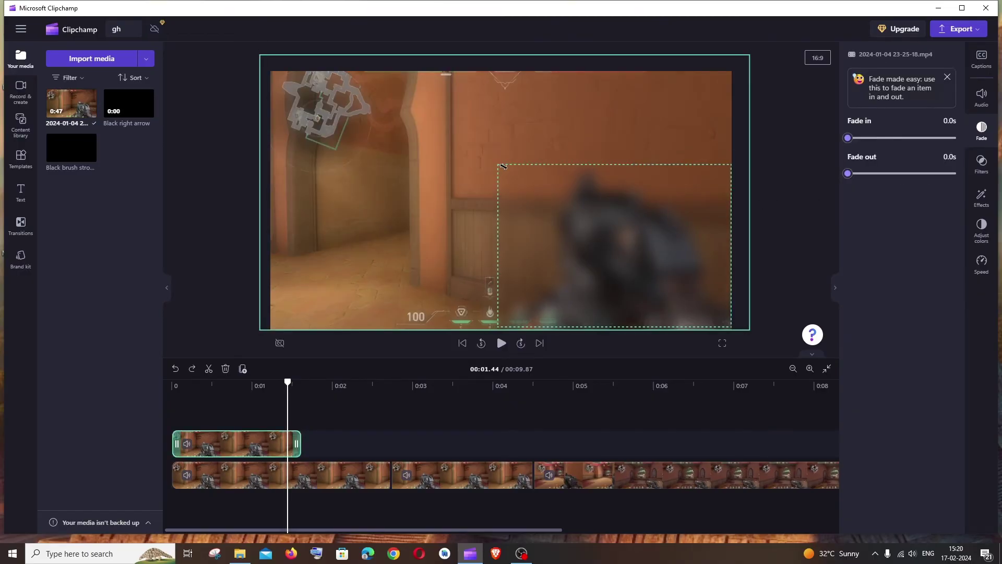
drag(503, 166, 567, 194)
drag(732, 326, 641, 294)
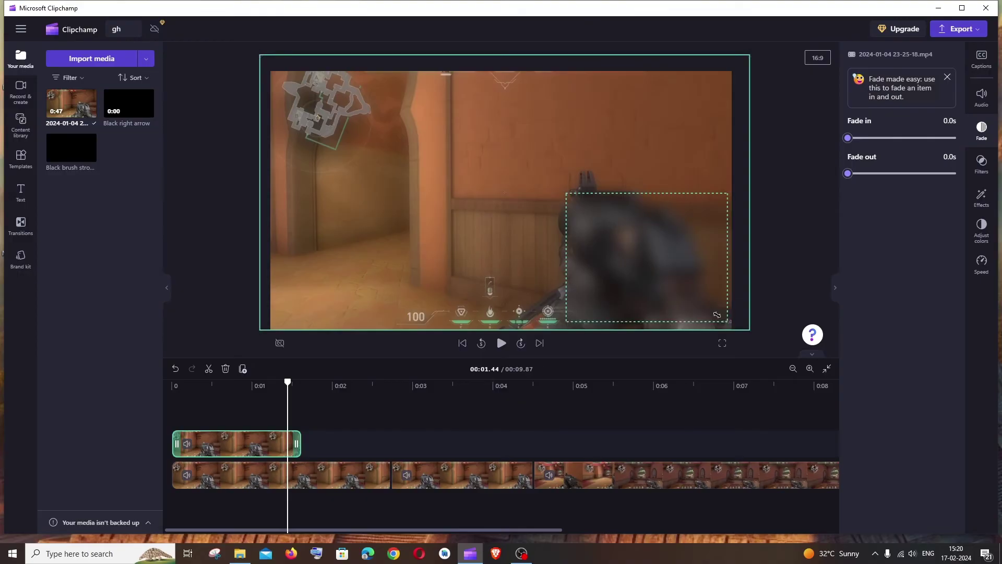
click(595, 181)
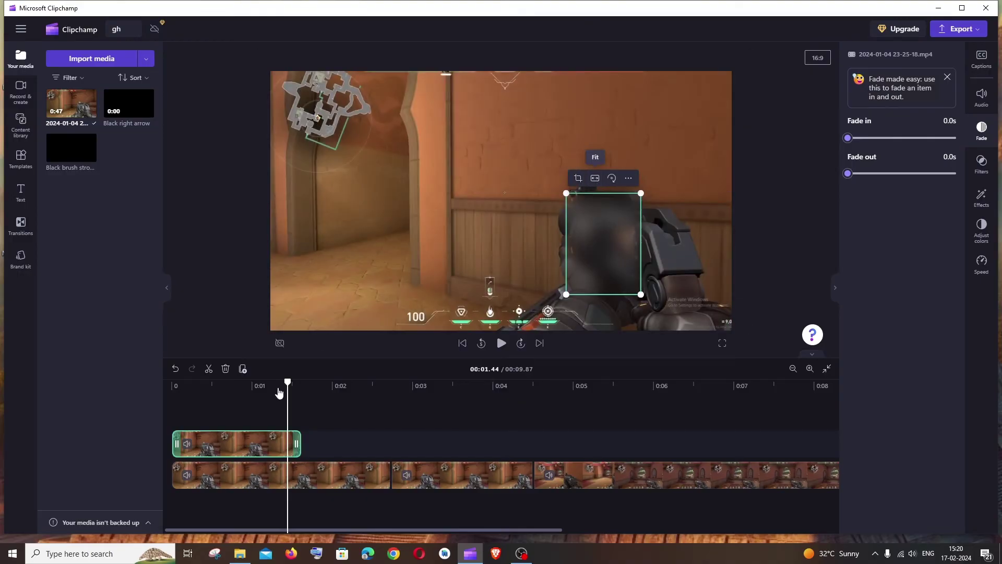
Play the video from the start to check the blurred patch follows the gun
drag(287, 400, 260, 400)
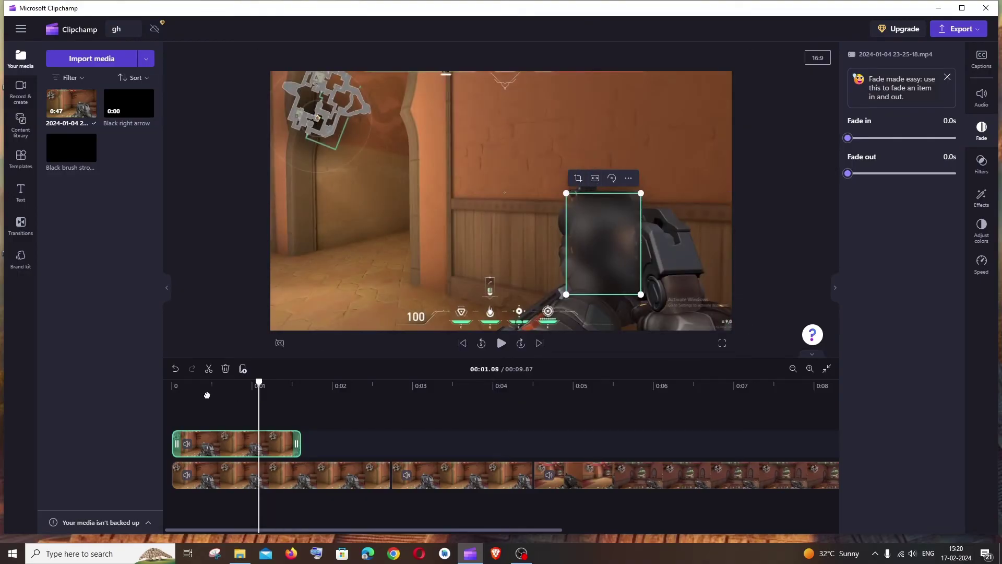
click(461, 343)
click(501, 343)
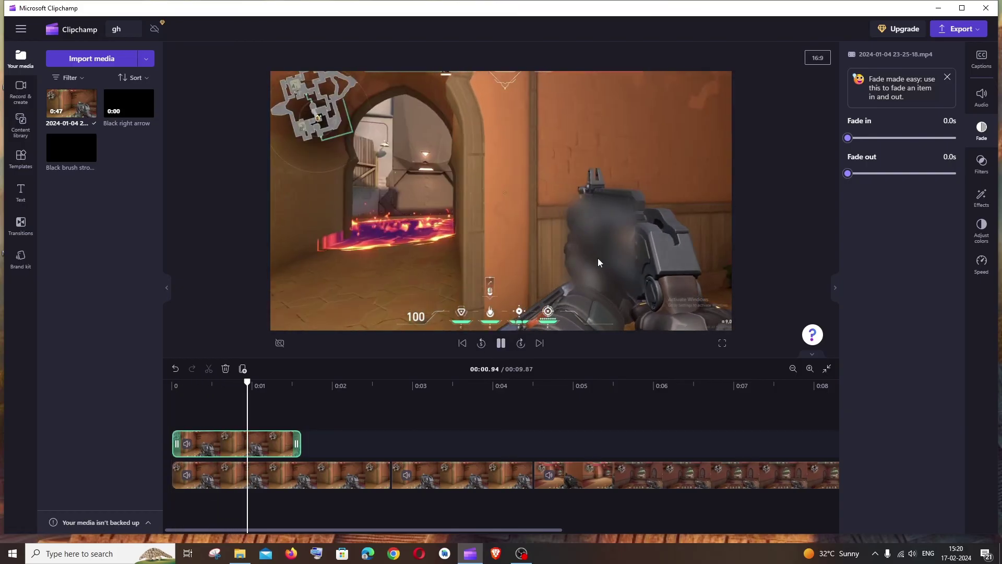
Raise the Blur intensity on the overlay, then lower it to its minimum while viewing the blurred box
click(983, 180)
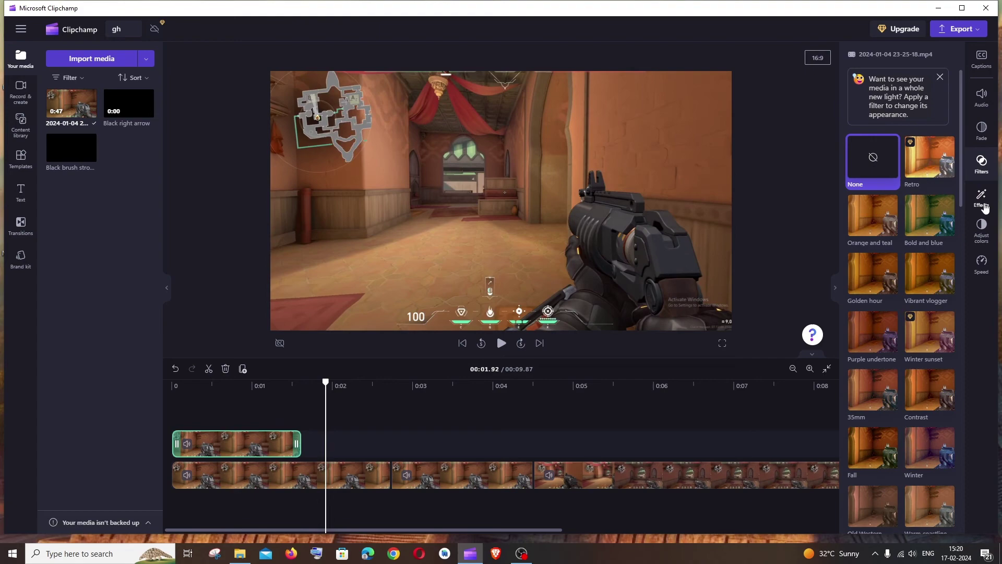
click(982, 198)
drag(871, 226, 882, 223)
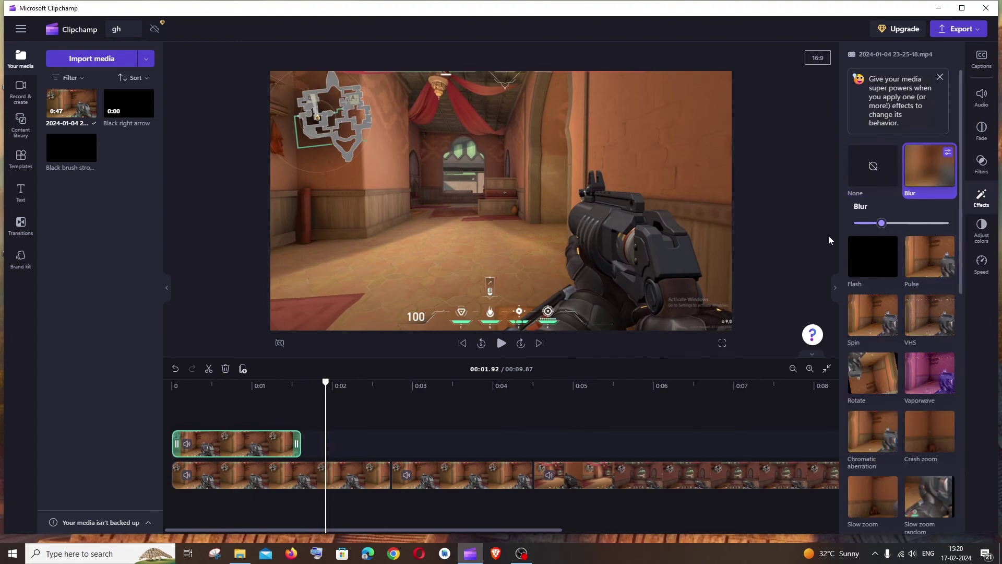
drag(325, 391, 252, 391)
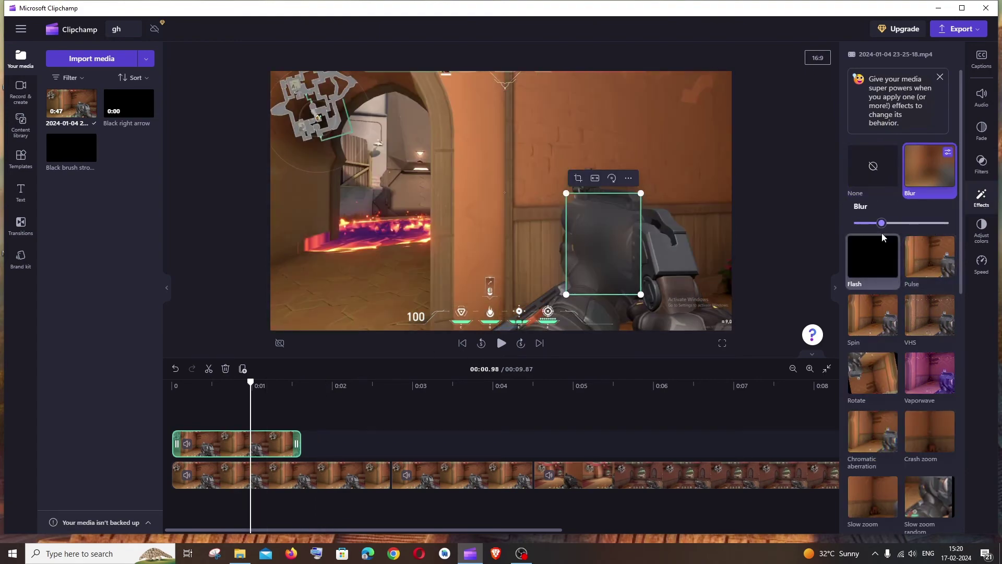
drag(882, 225, 828, 233)
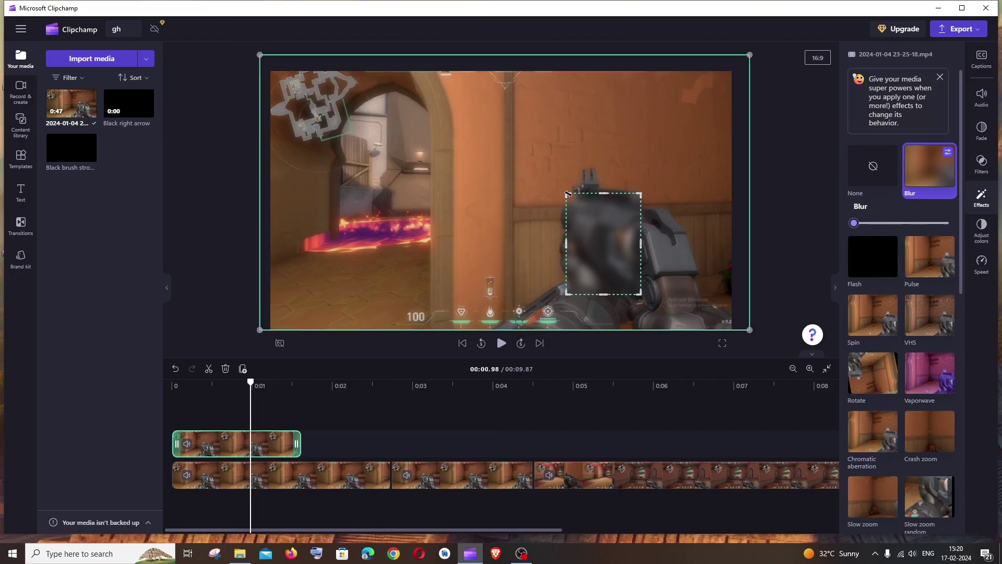
Enlarge the blurred crop up and left over the gun and wall, then play from the start to check
drag(567, 194, 365, 144)
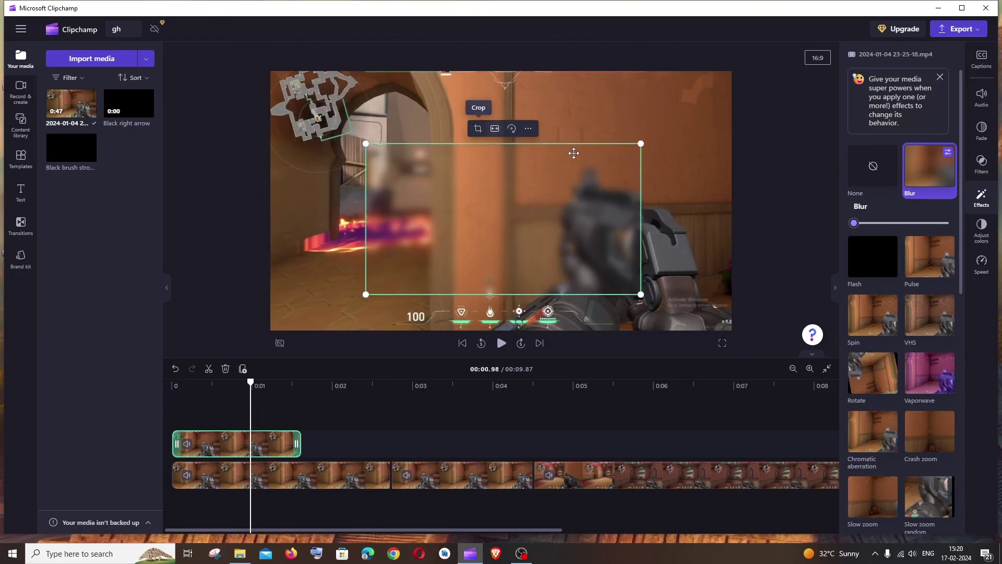
click(768, 157)
drag(251, 406, 175, 407)
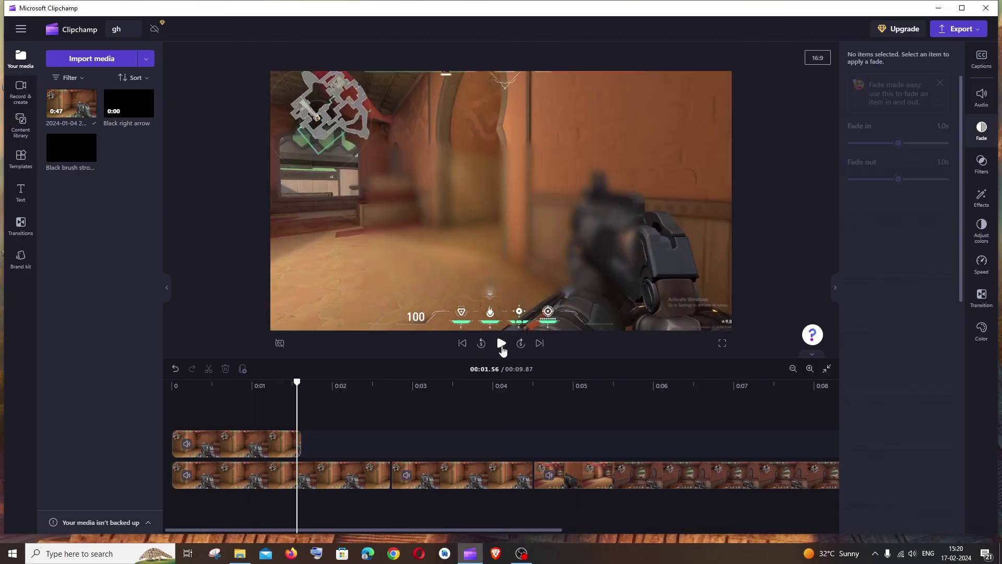
click(502, 350)
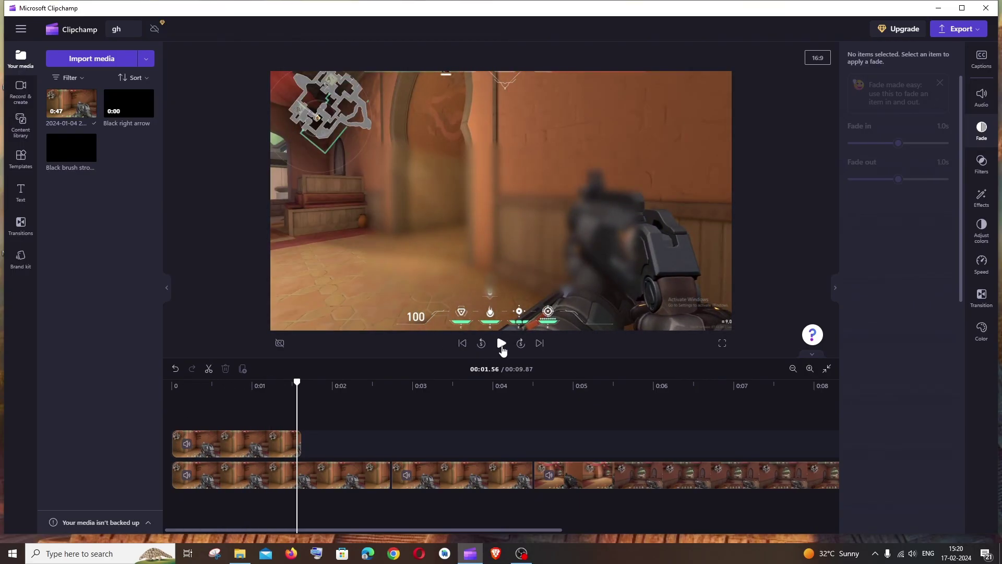